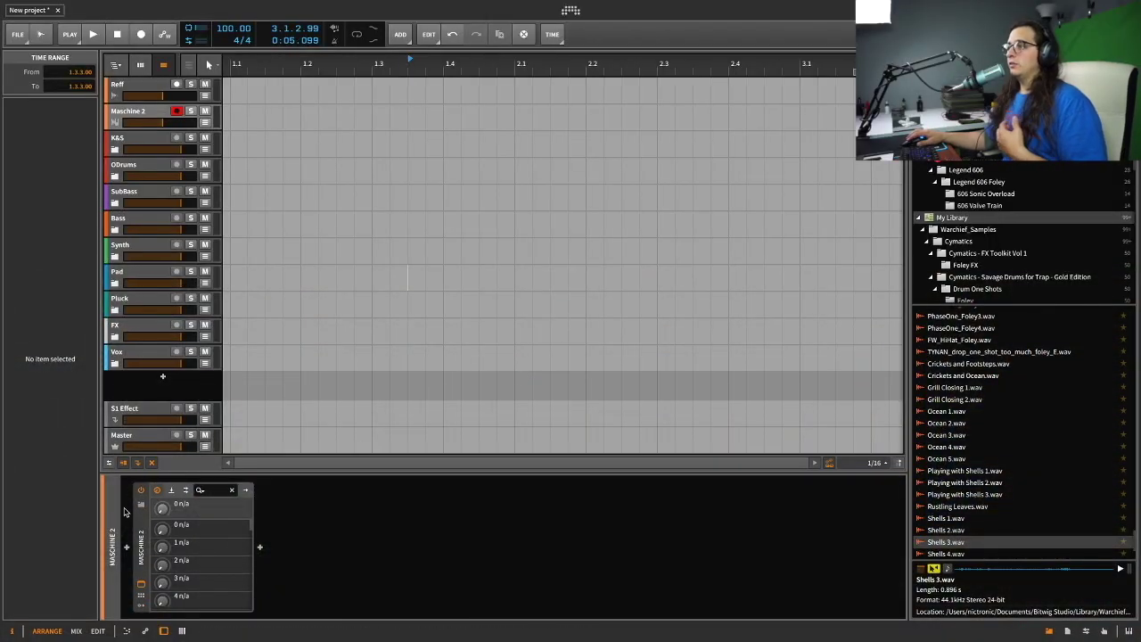
Step: Open the Maschine 2 window on the Blow project, audition the song briefly, then shift the window left
click(141, 584)
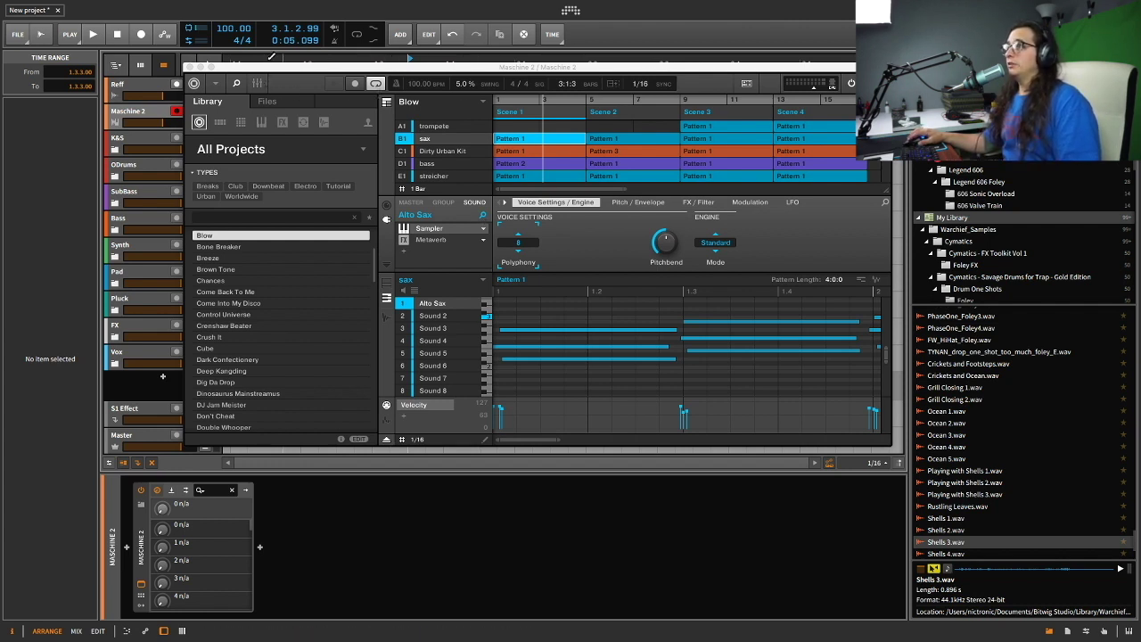
click(117, 34)
key(space)
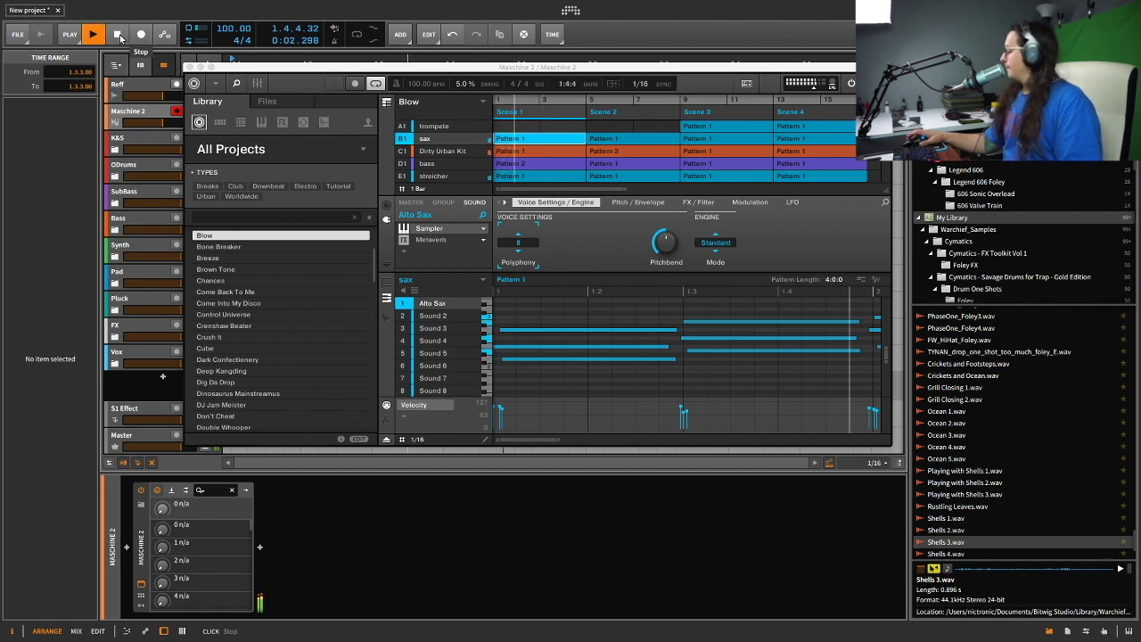
click(119, 37)
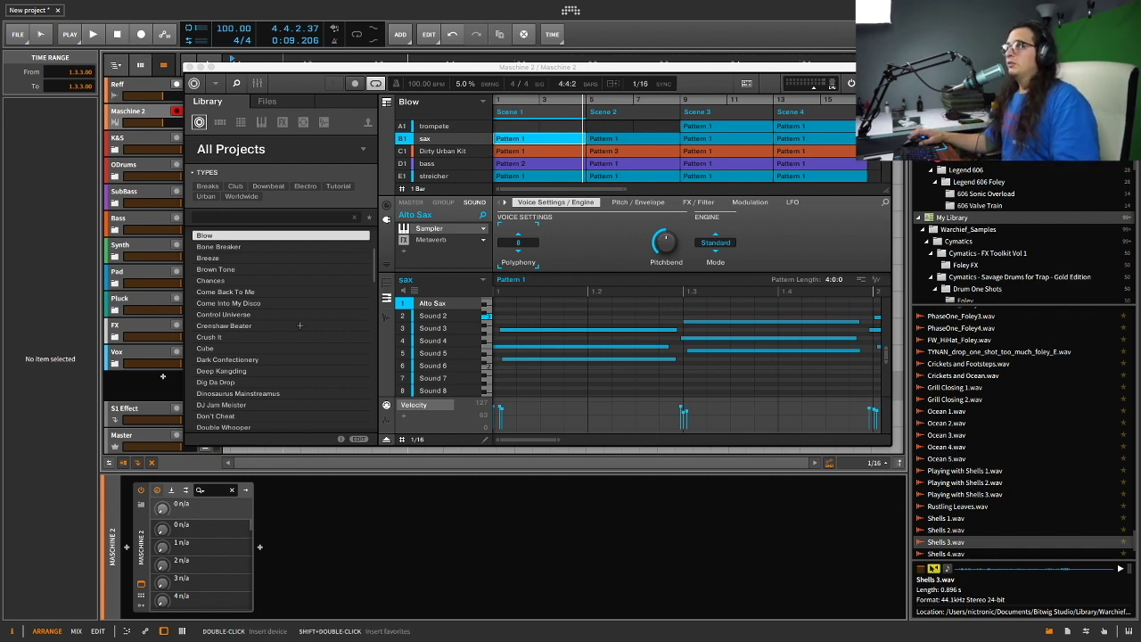
drag(558, 67, 438, 64)
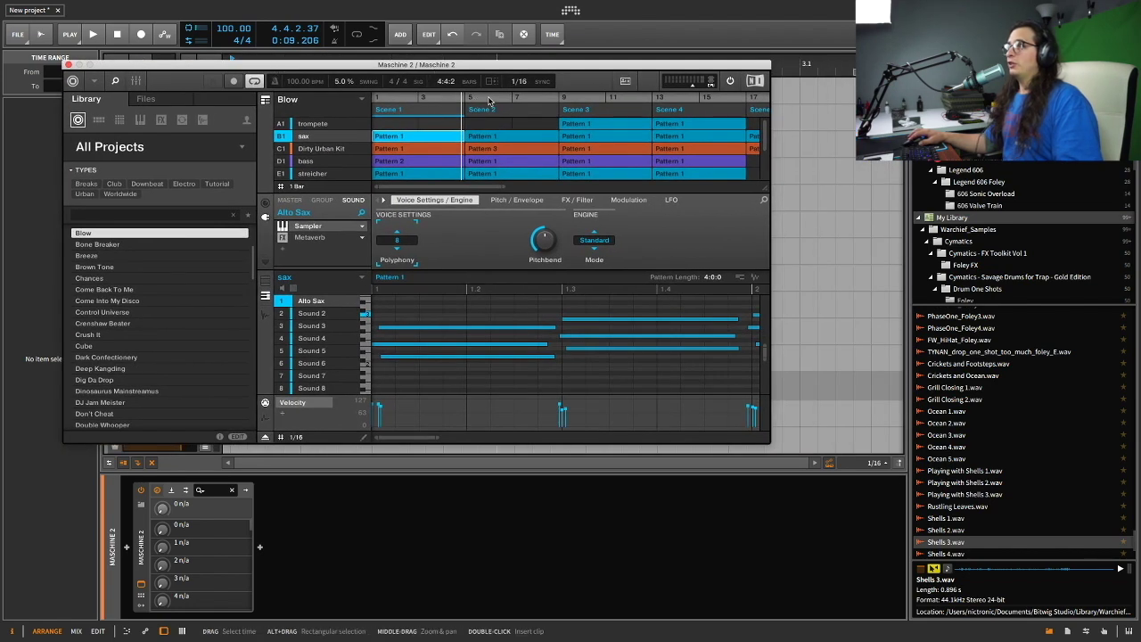
Step: At the final scenes, pull the song's loop end marker slightly earlier
scroll(550, 124, right, 6)
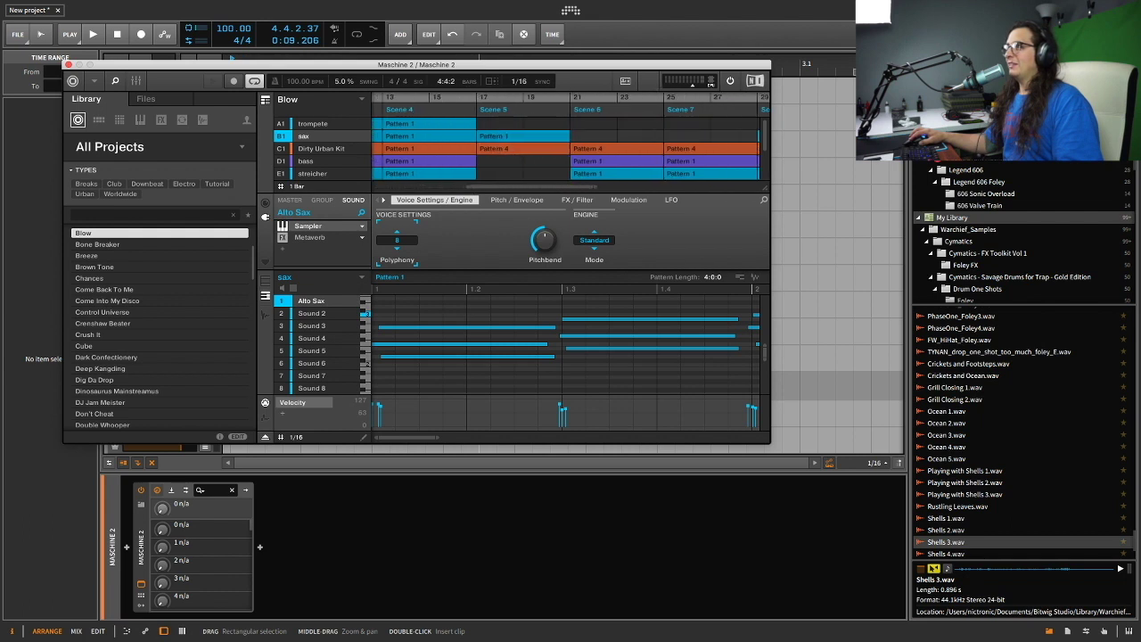
scroll(571, 133, right, 3)
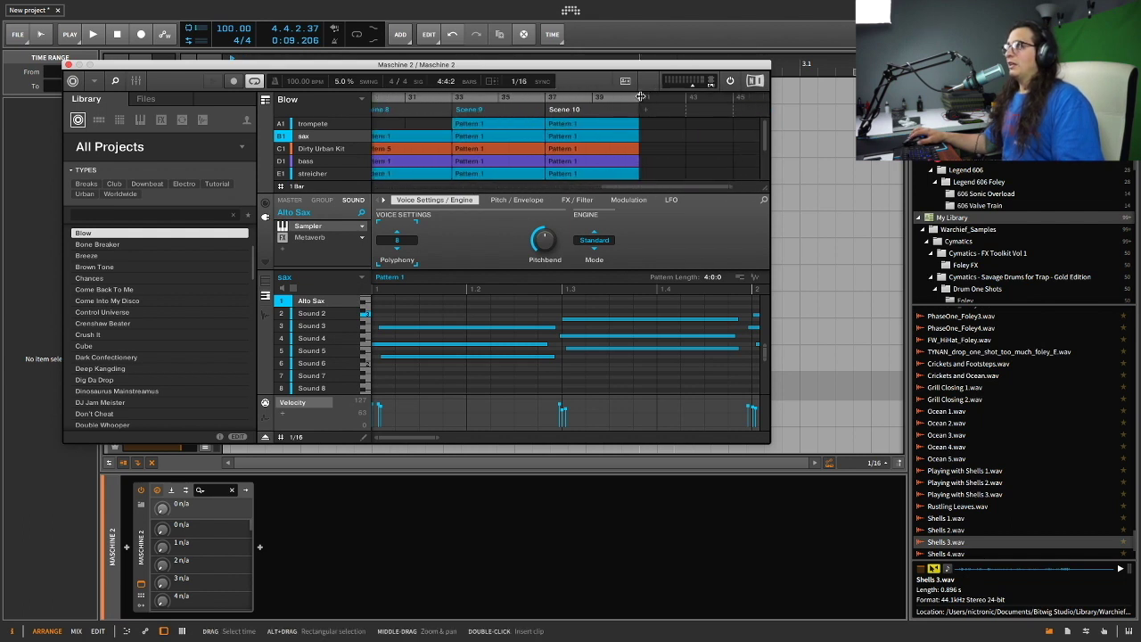
drag(586, 99, 638, 101)
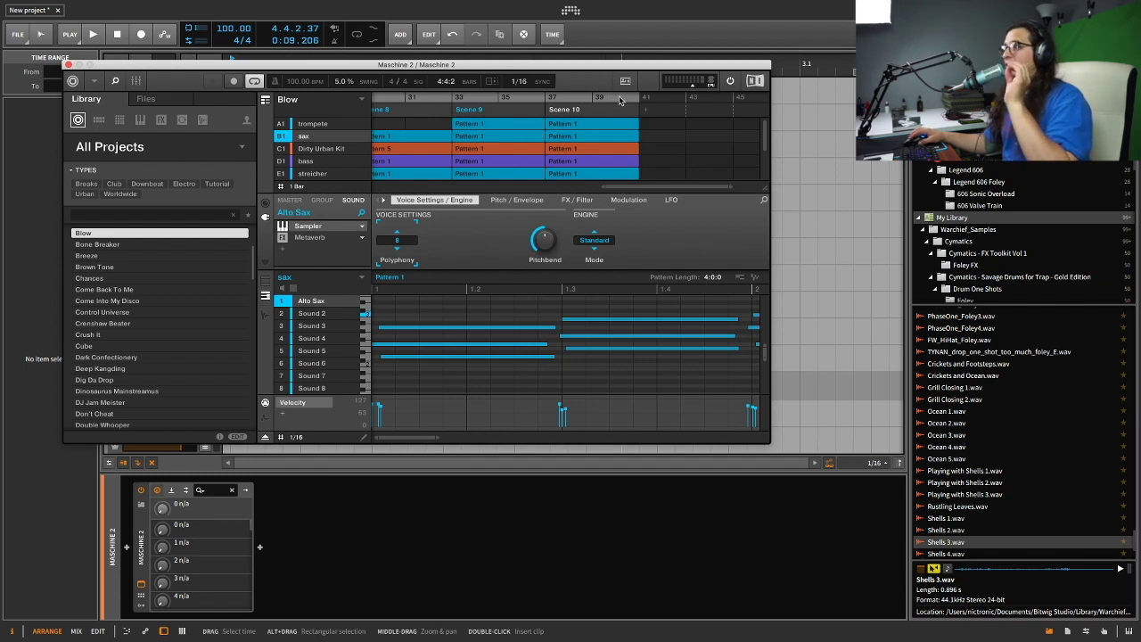
scroll(526, 147, left, 10)
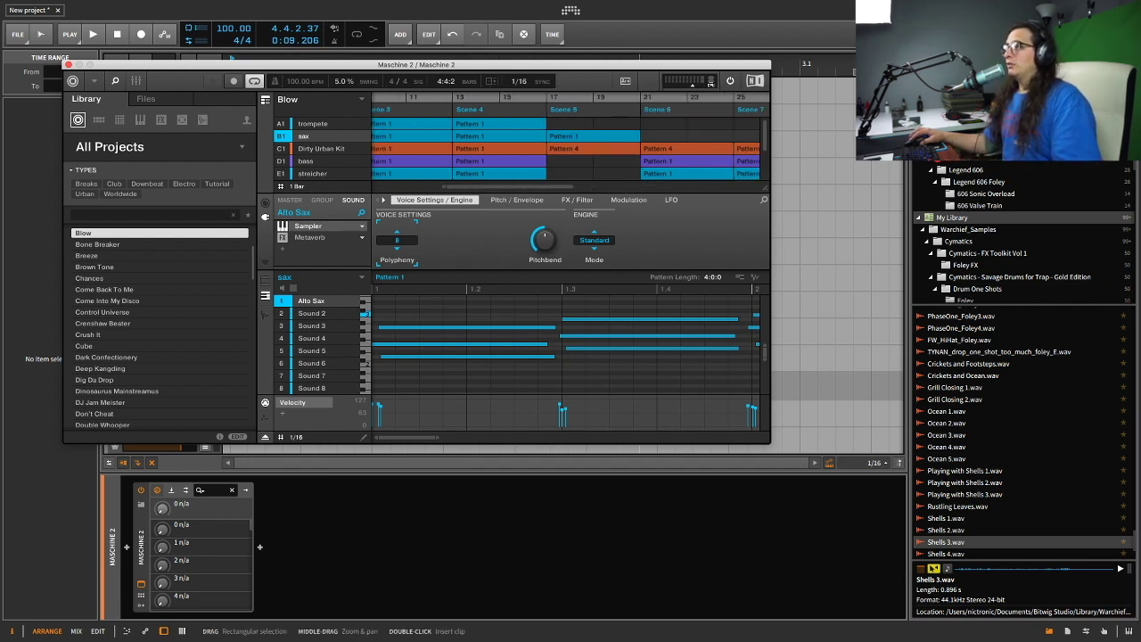
click(72, 80)
Step: Set Export Audio to each group's sounds as 44100 Hz, 16-bit WAV, reviewing the orgel, streicher and effek groups
mouse_move(130, 114)
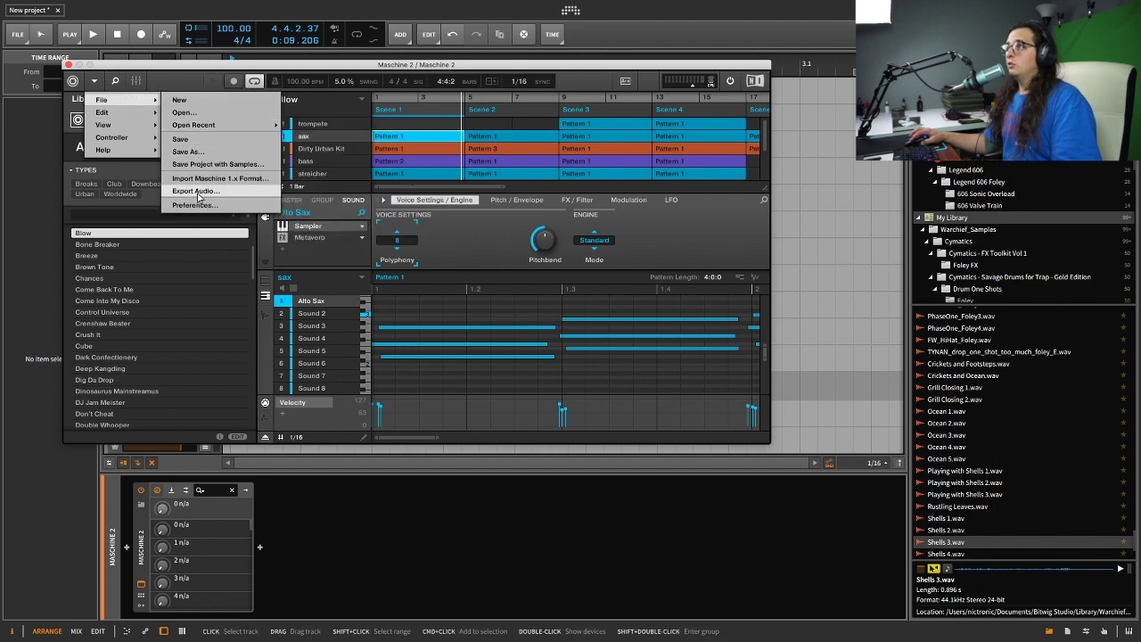
click(198, 191)
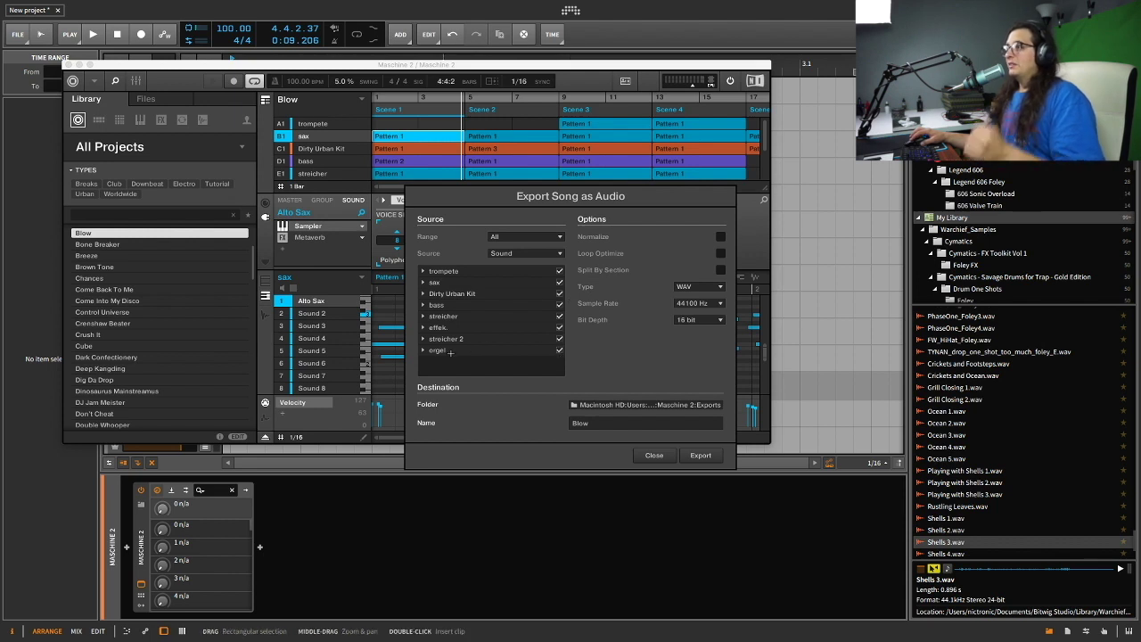
click(424, 349)
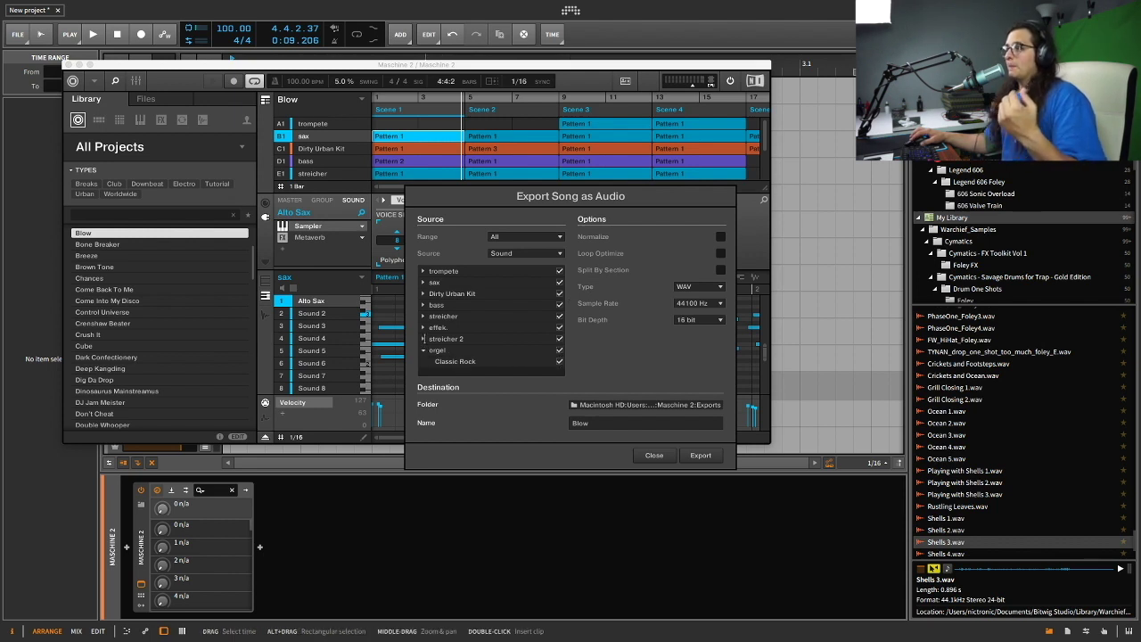
click(423, 339)
click(424, 328)
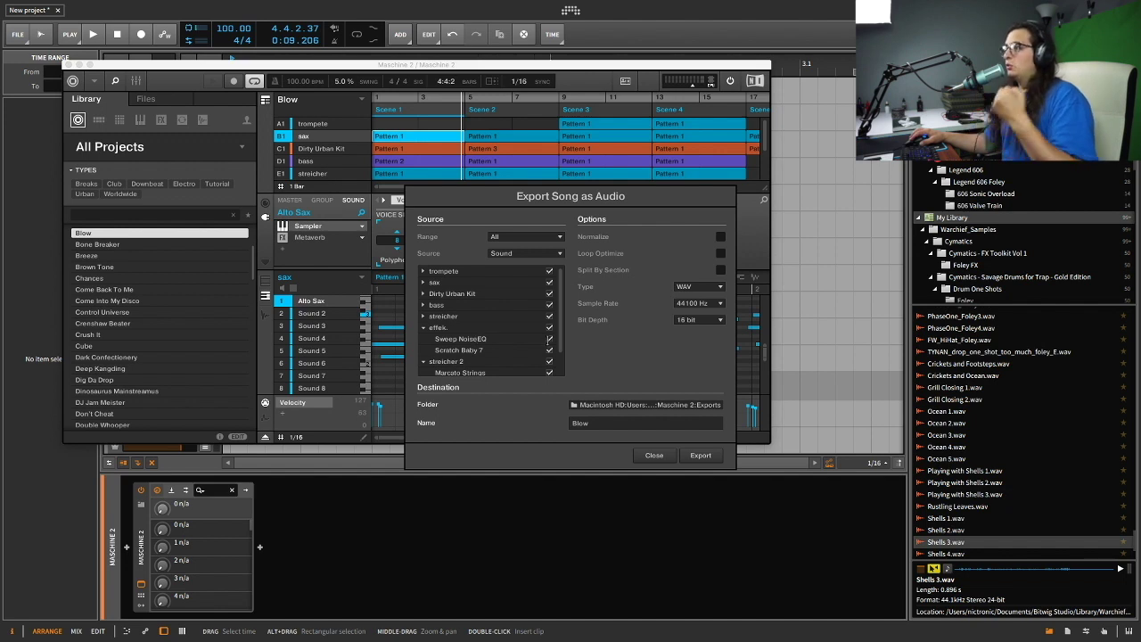
click(423, 328)
click(424, 316)
click(423, 315)
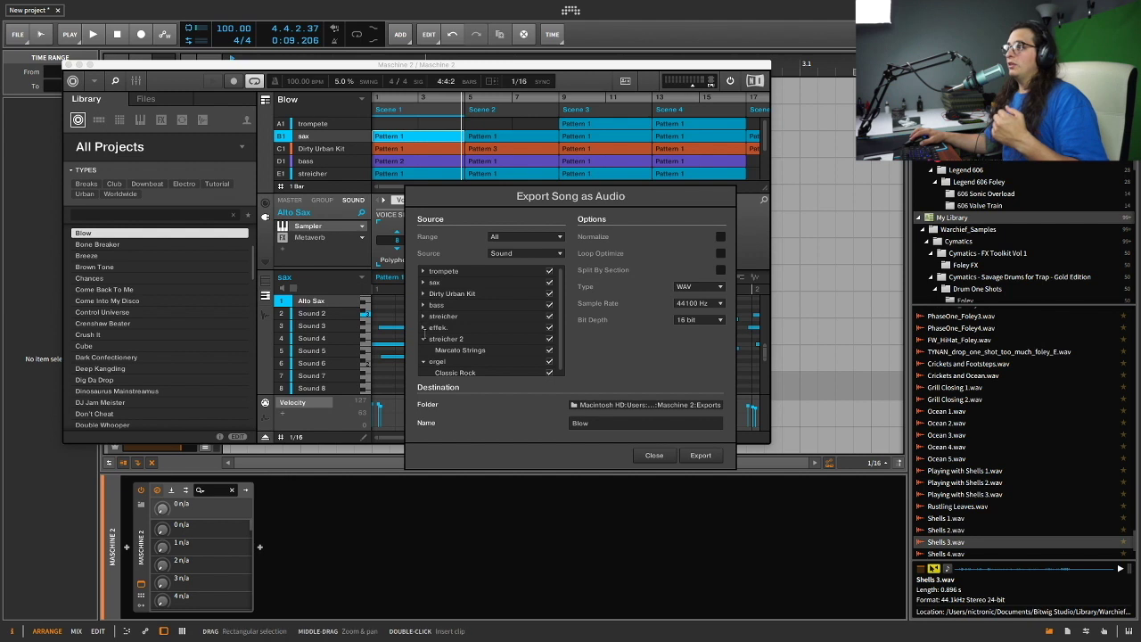
click(423, 339)
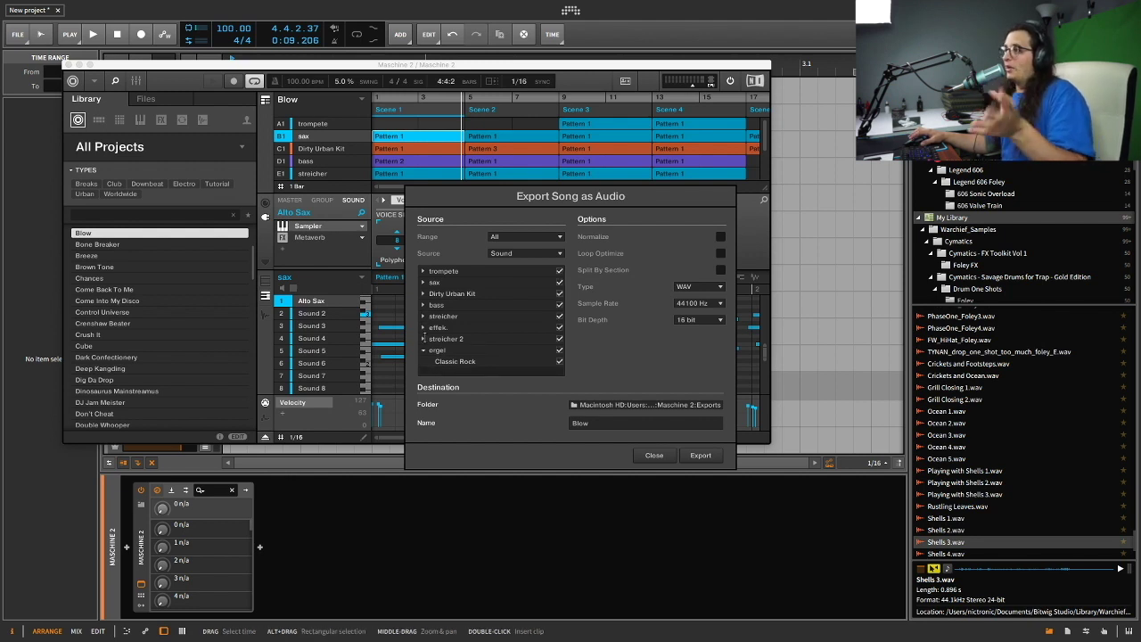
click(423, 349)
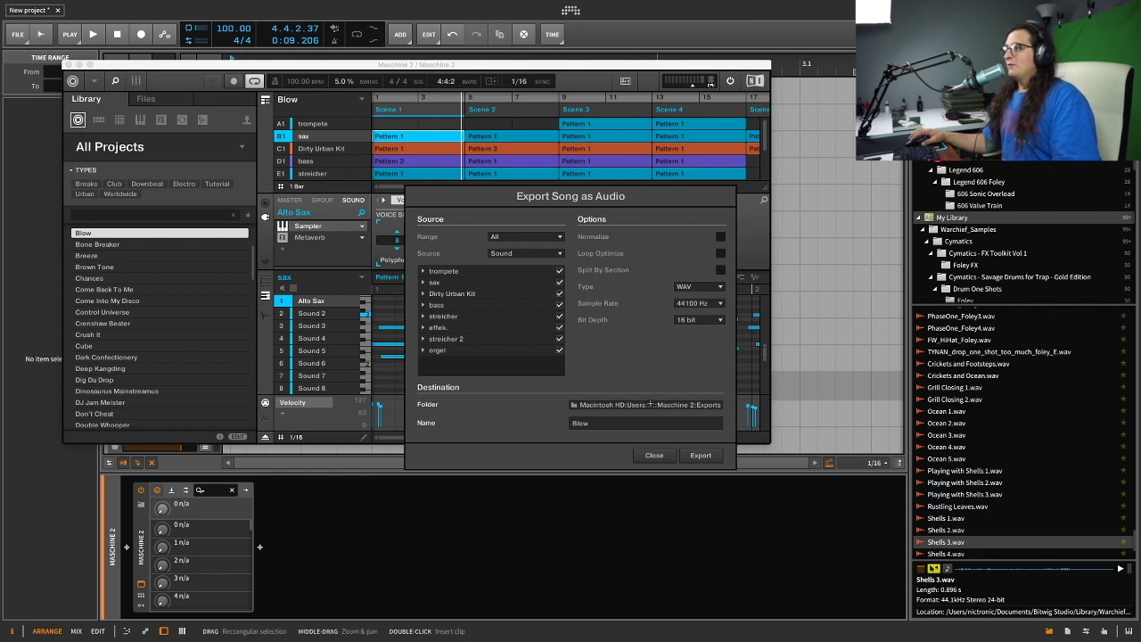
click(624, 406)
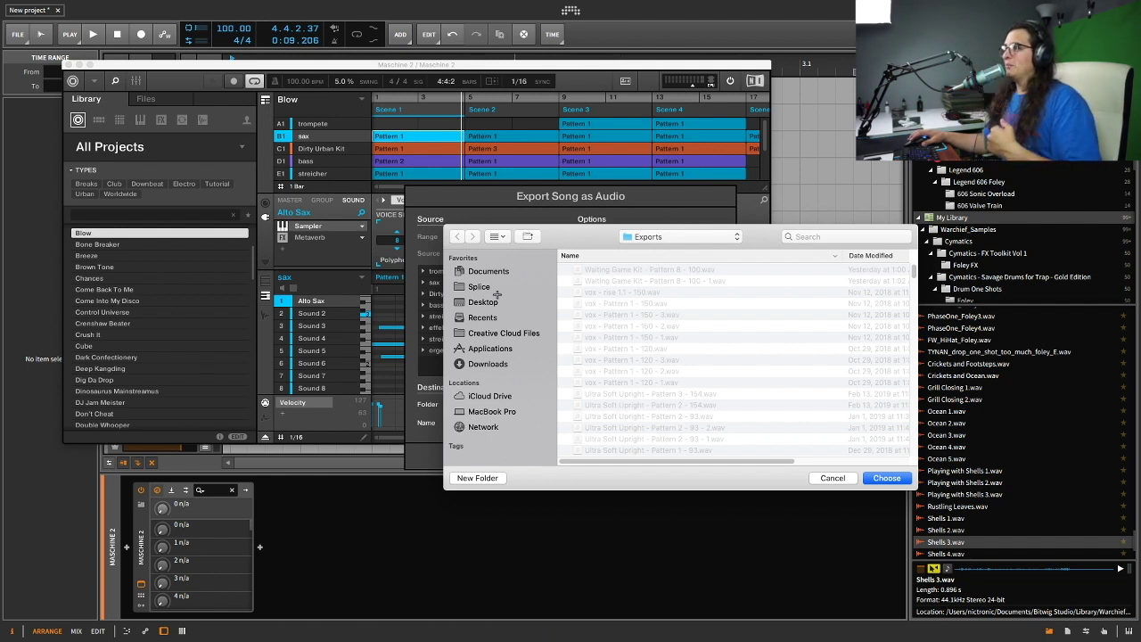
Step: Export the Blow song's sound stems as WAV files to the Desktop, then close Maschine
click(485, 302)
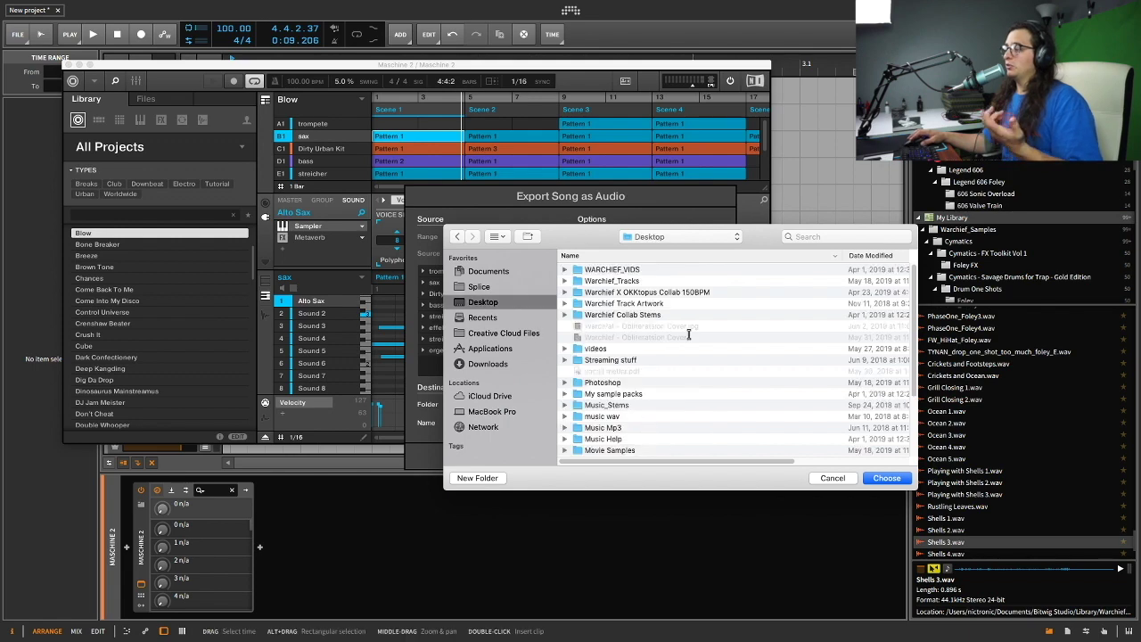
click(885, 479)
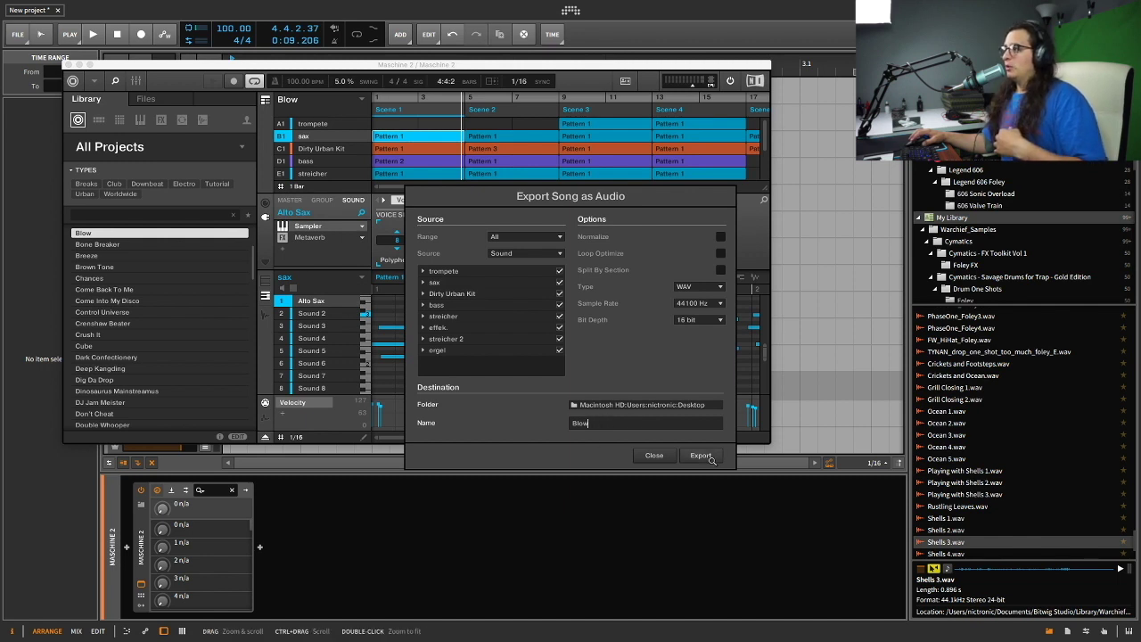
click(709, 459)
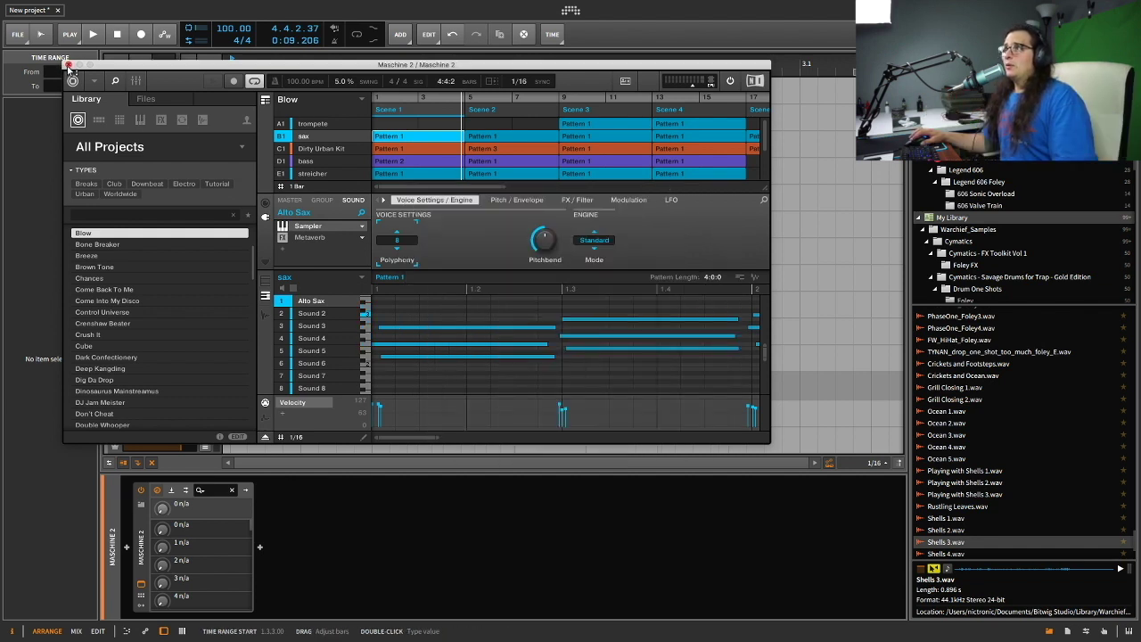
click(69, 65)
Step: Mute the Maschine 2 track and drop all 24 WAV stems onto separate new audio tracks
click(205, 110)
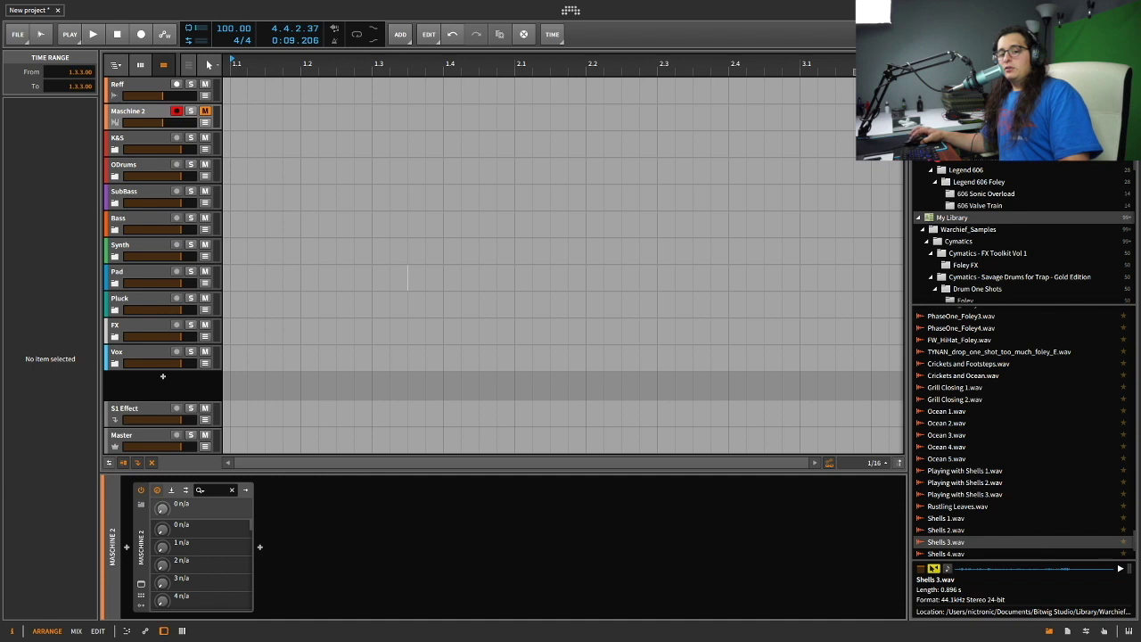
key(ctrl+t)
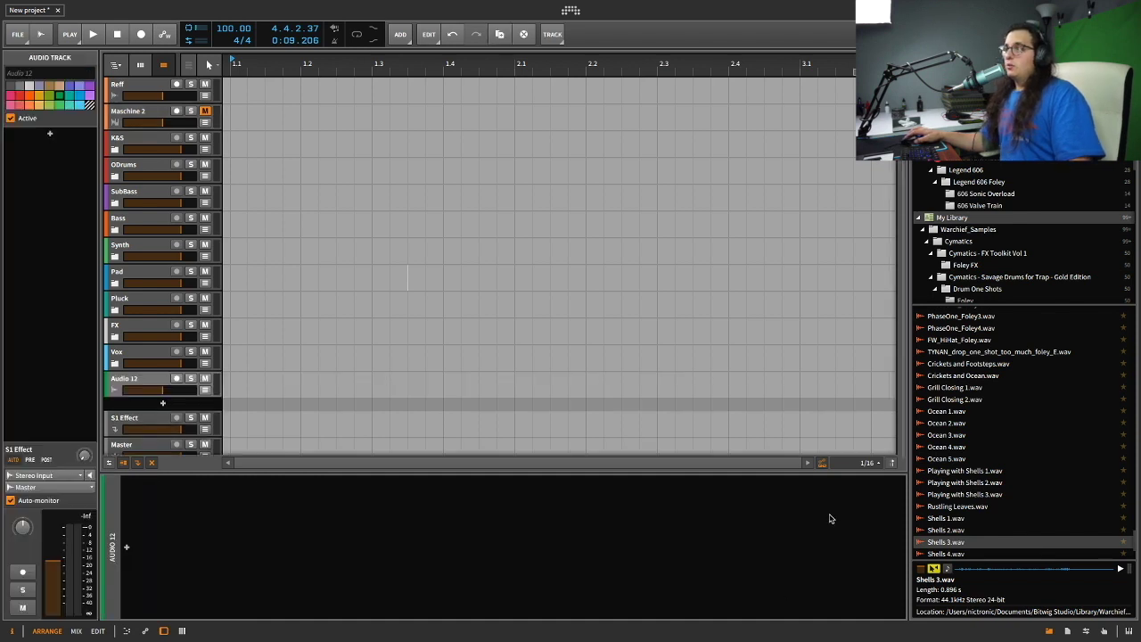
drag(828, 517, 245, 387)
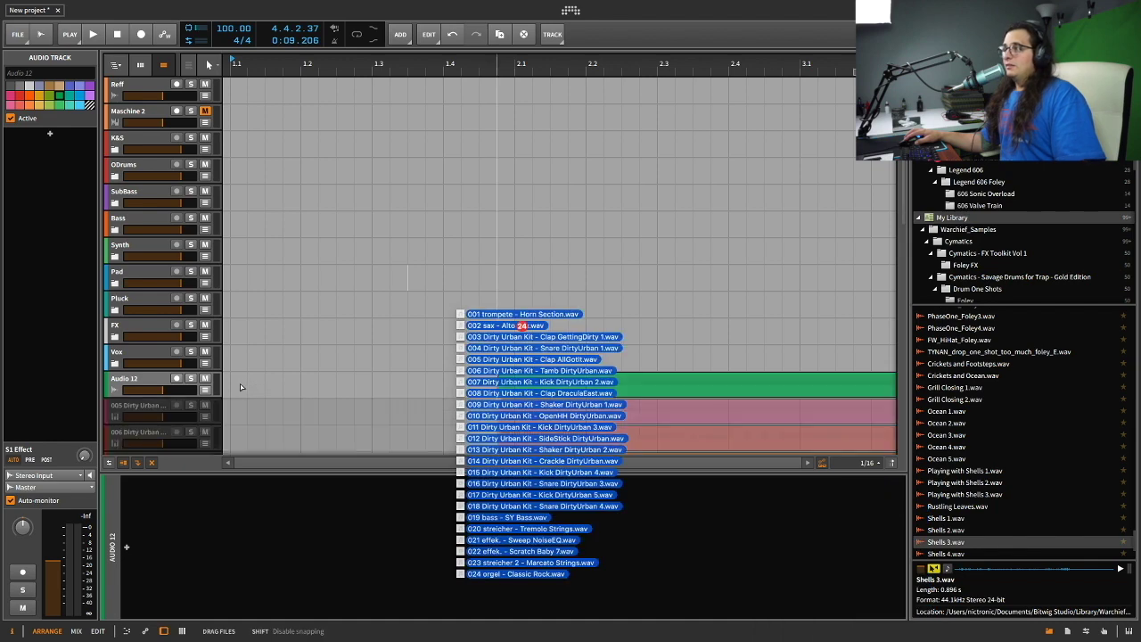
drag(232, 382, 235, 392)
drag(236, 334, 238, 334)
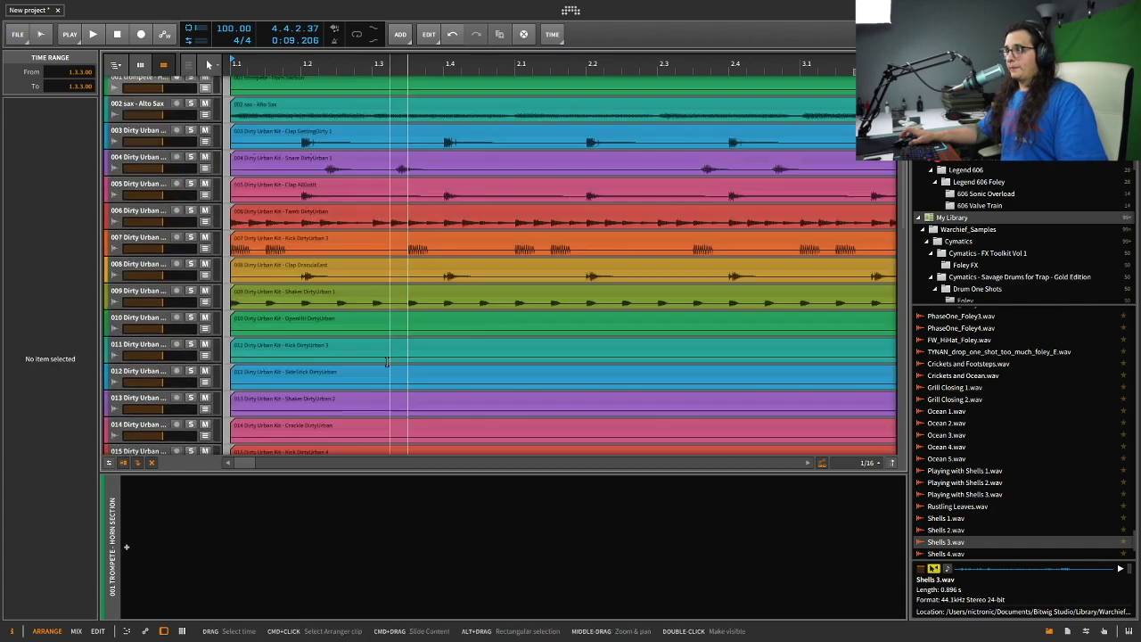
Step: Open the 006 Dirty Urban Kit Tamb clip in the detail editor to inspect its 100.00 tempo
scroll(388, 366, down, 5)
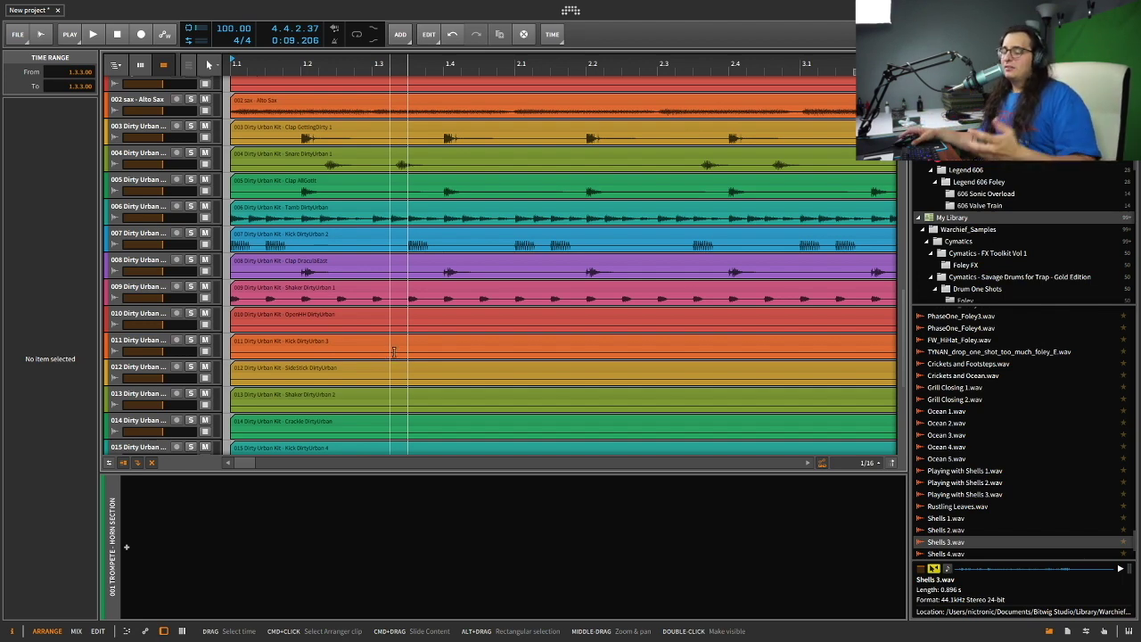
scroll(408, 355, down, 4)
scroll(397, 318, up, 5)
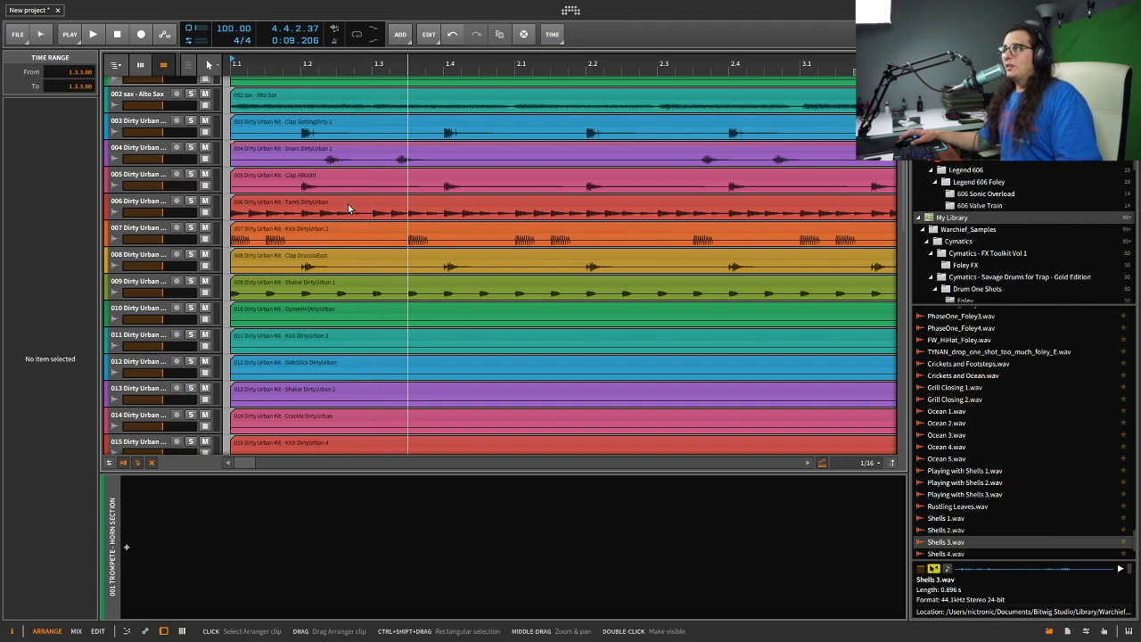
double_click(346, 205)
click(344, 199)
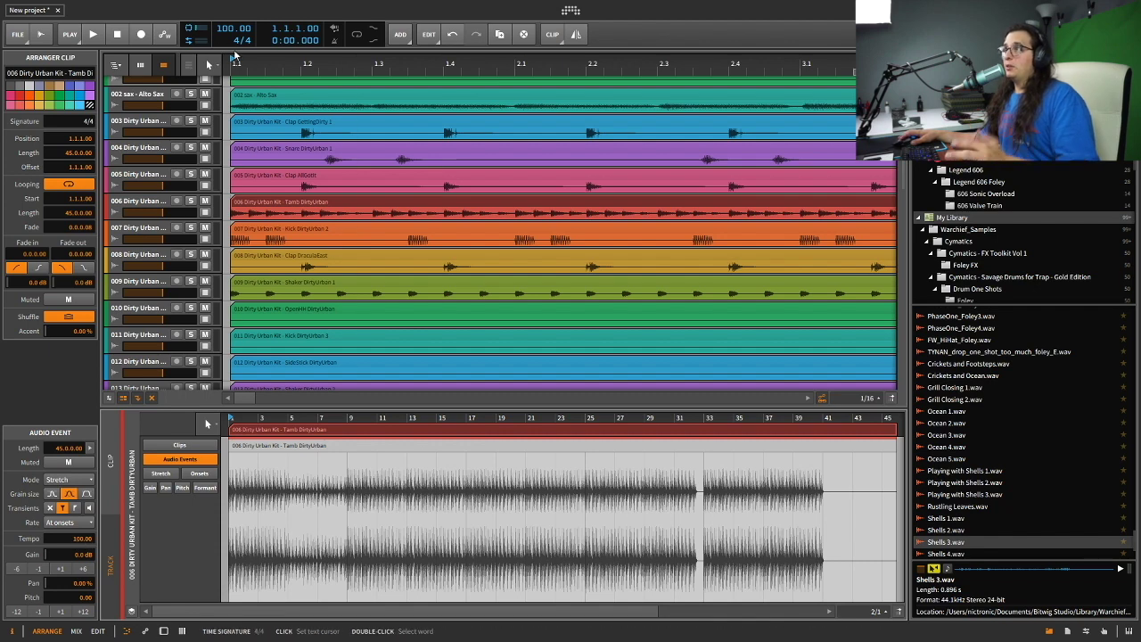
Step: Check the tempos of the Clap DraculaEast, Shaker DirtyUrban 1, Snare DirtyUrban 3 and 001 trompete clips
click(319, 255)
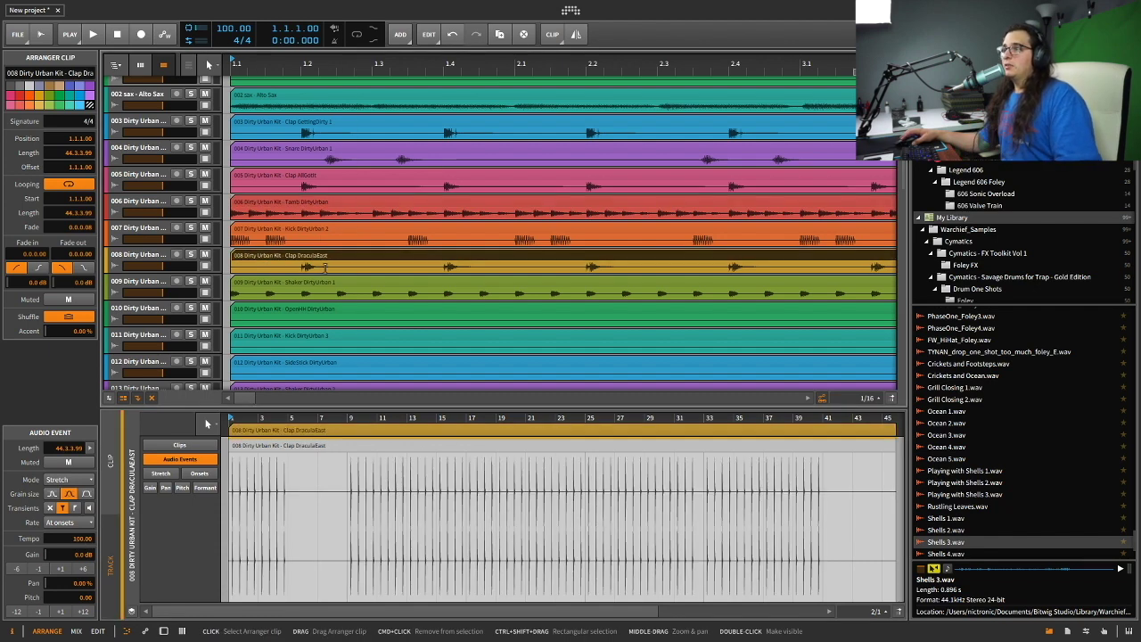
click(348, 283)
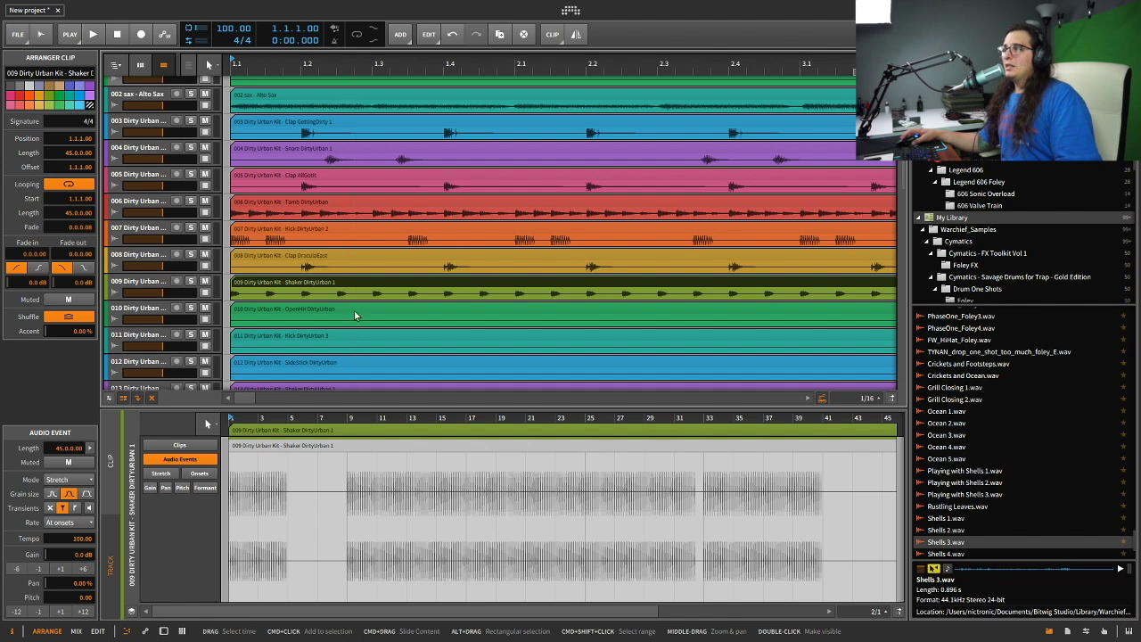
click(354, 316)
scroll(354, 317, down, 3)
click(354, 316)
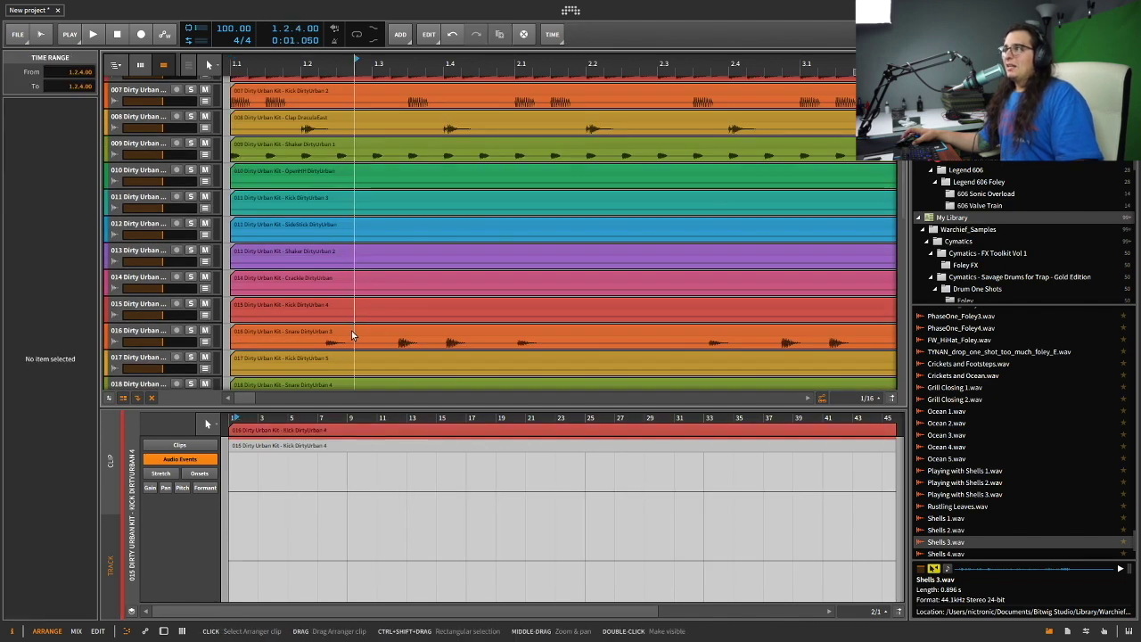
click(351, 332)
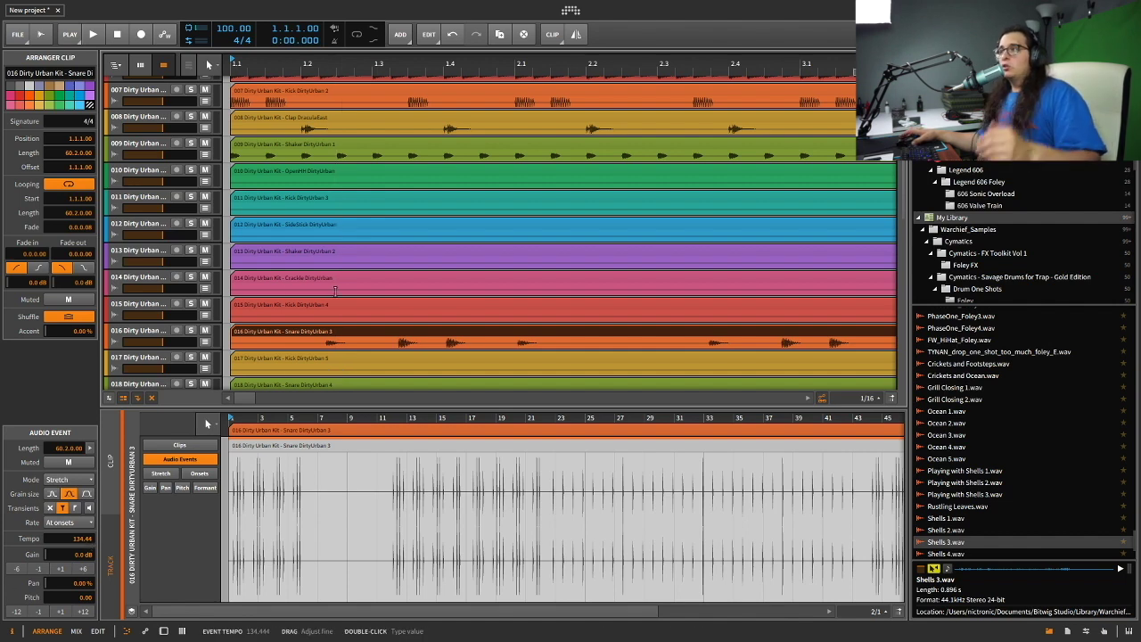
scroll(339, 276, up, 10)
scroll(323, 292, down, 5)
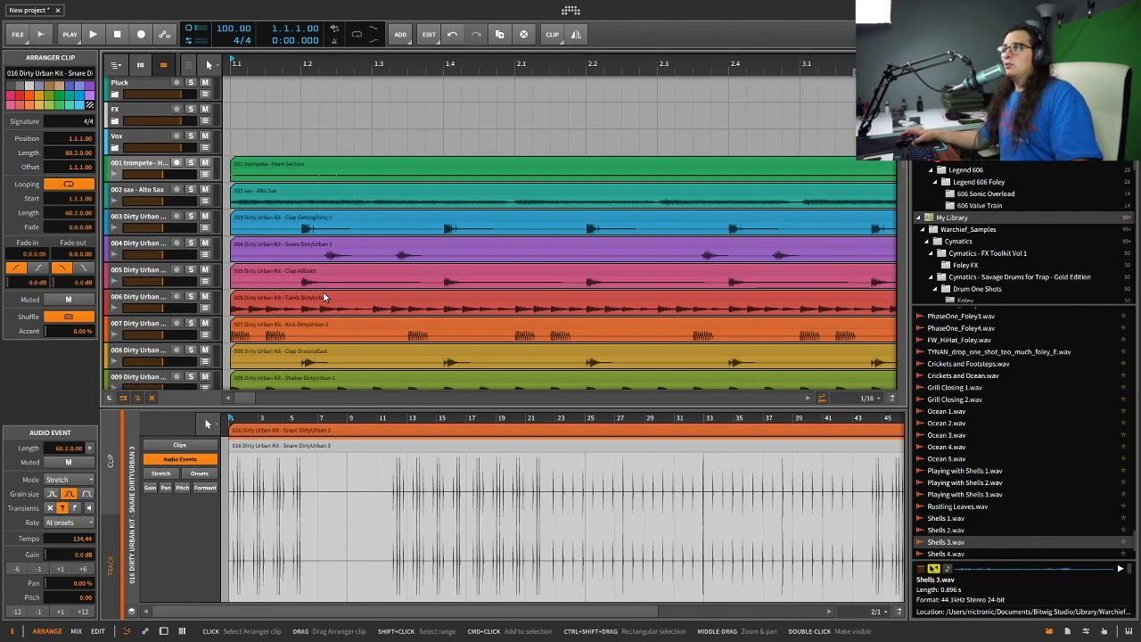
click(358, 163)
scroll(361, 268, down, 10)
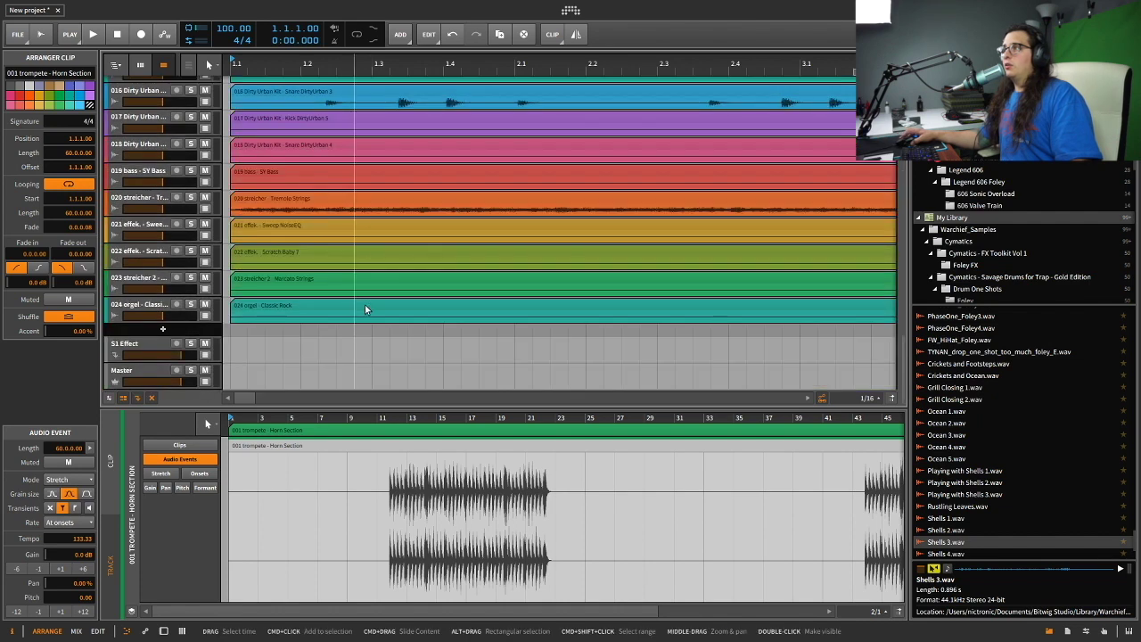
Step: Select every clip and set their shared tempo to 100, then deselect them
click(366, 304)
key(super+a)
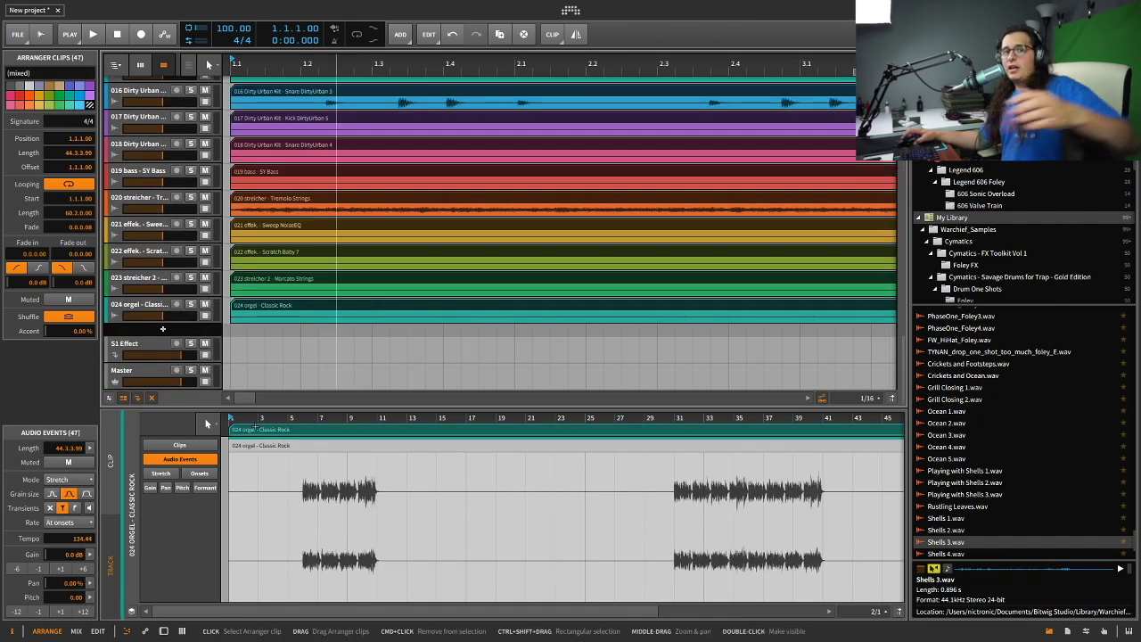
double_click(78, 540)
text(100)
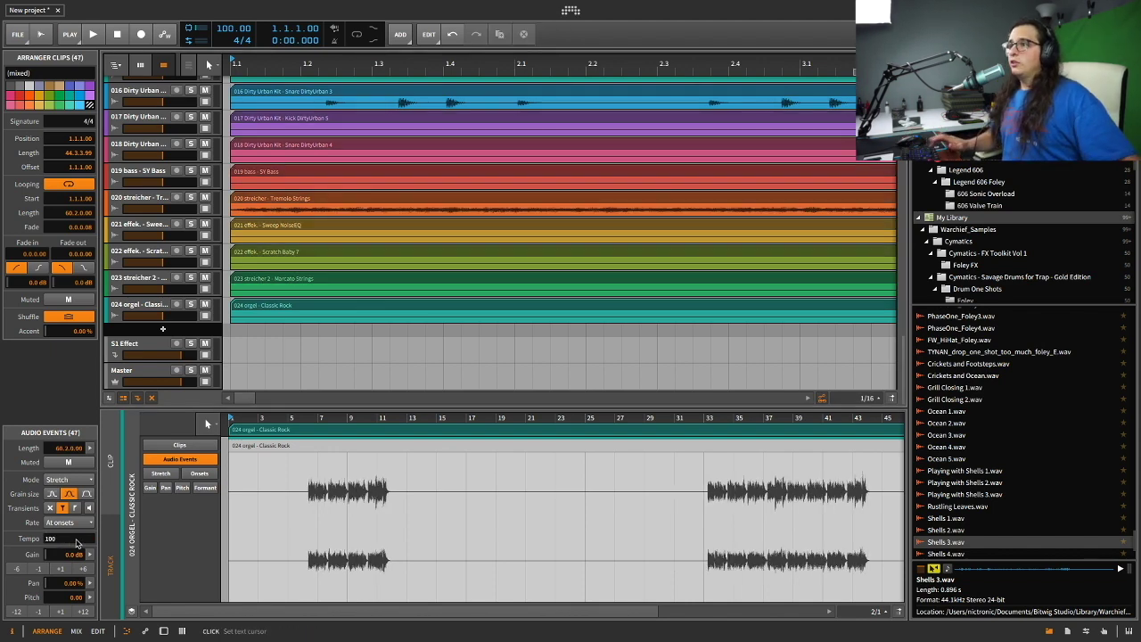
key(Return)
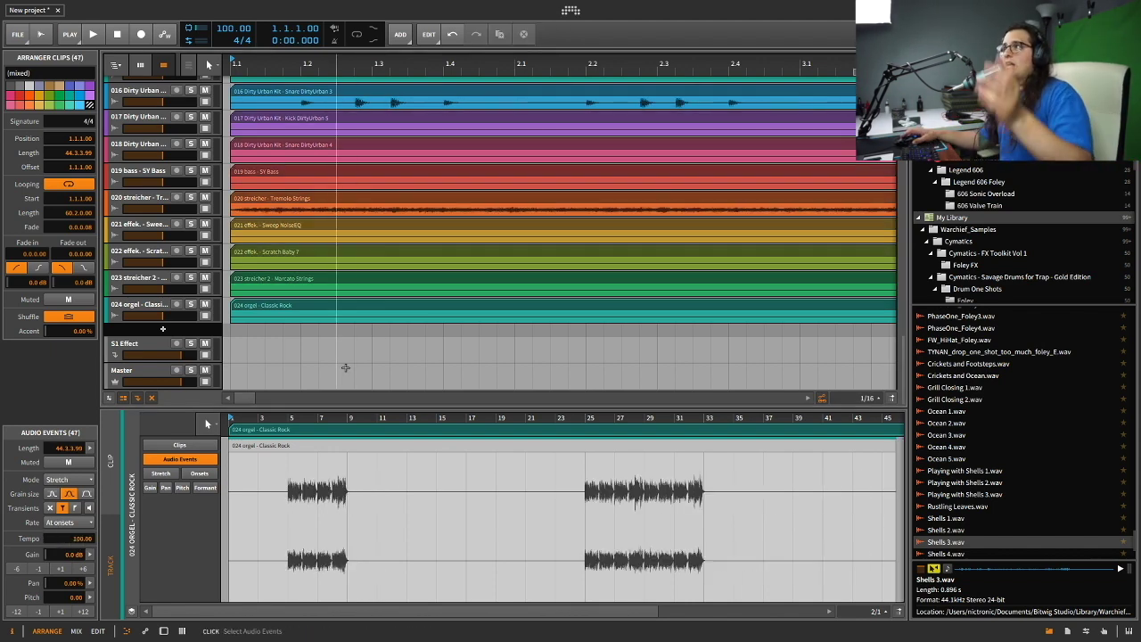
scroll(394, 314, up, 5)
scroll(395, 312, up, 3)
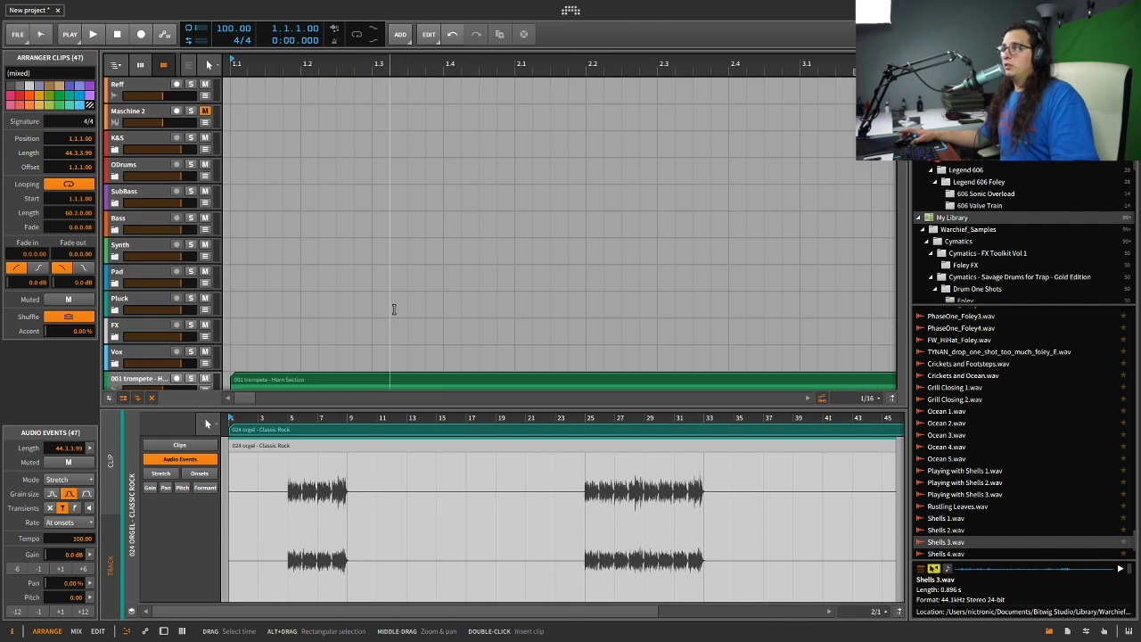
click(341, 116)
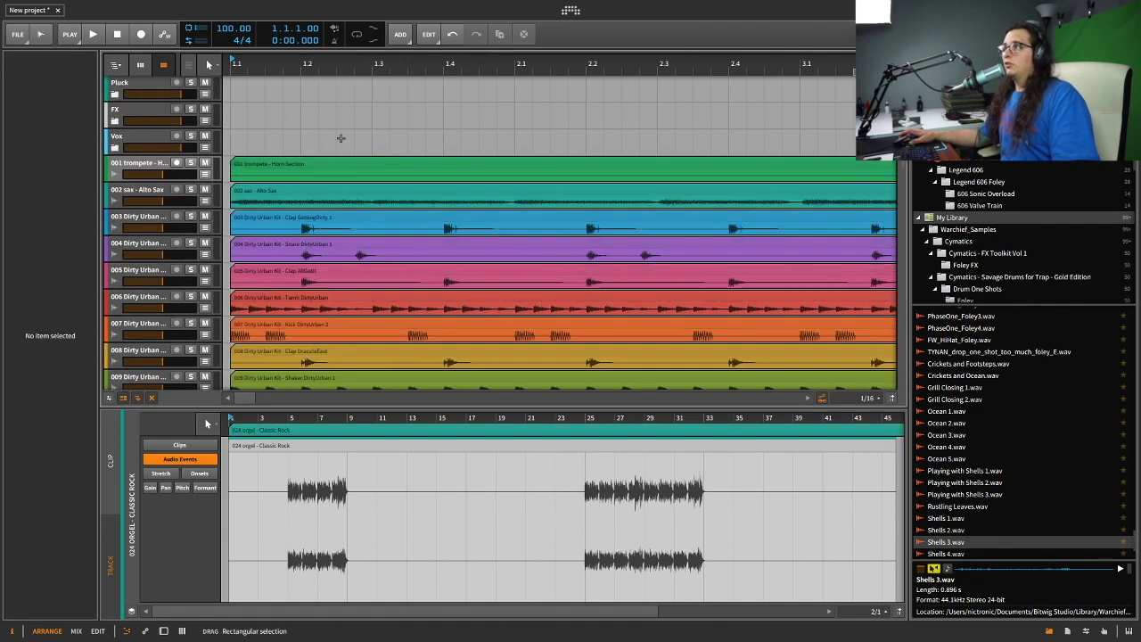
scroll(259, 107, up, 5)
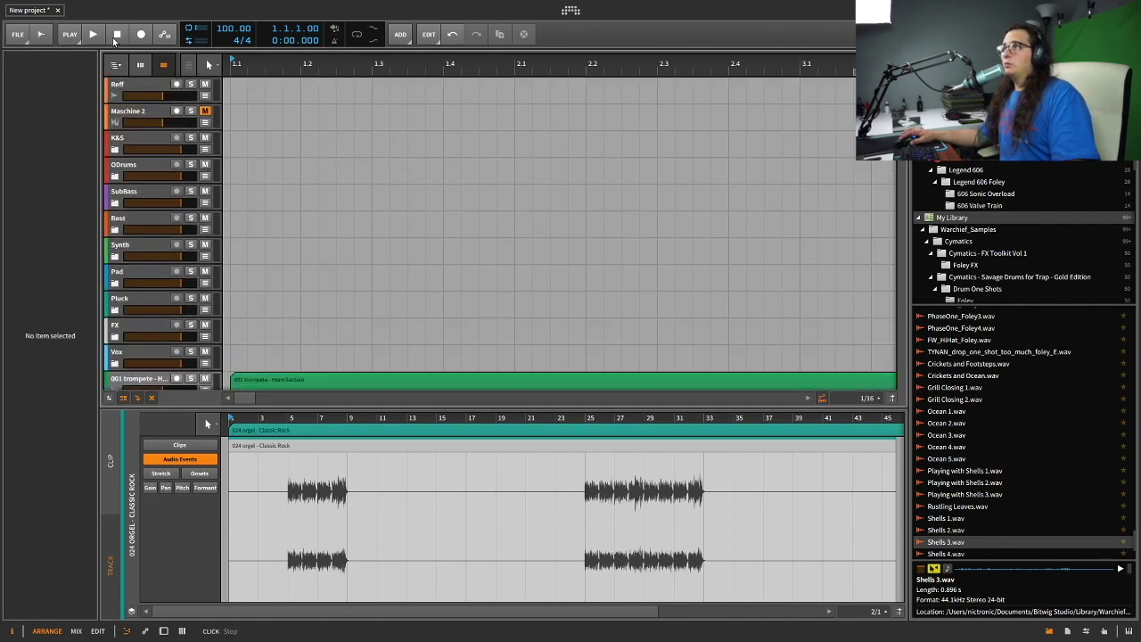